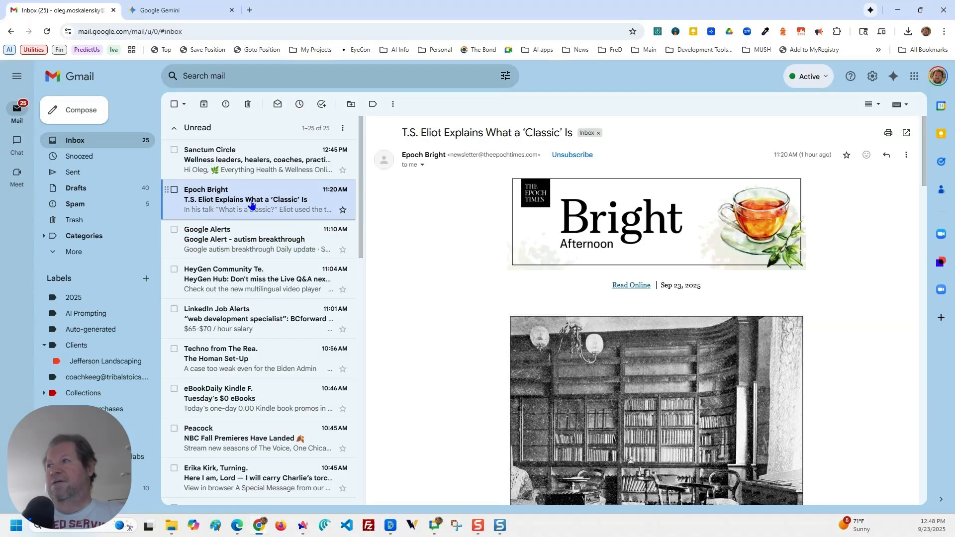
# Save the black-and-white library photo from the Epoch Bright email about T.S. Eliot to the Downloads folder as tselliott.
pyautogui.click(259, 247)
pyautogui.click(257, 209)
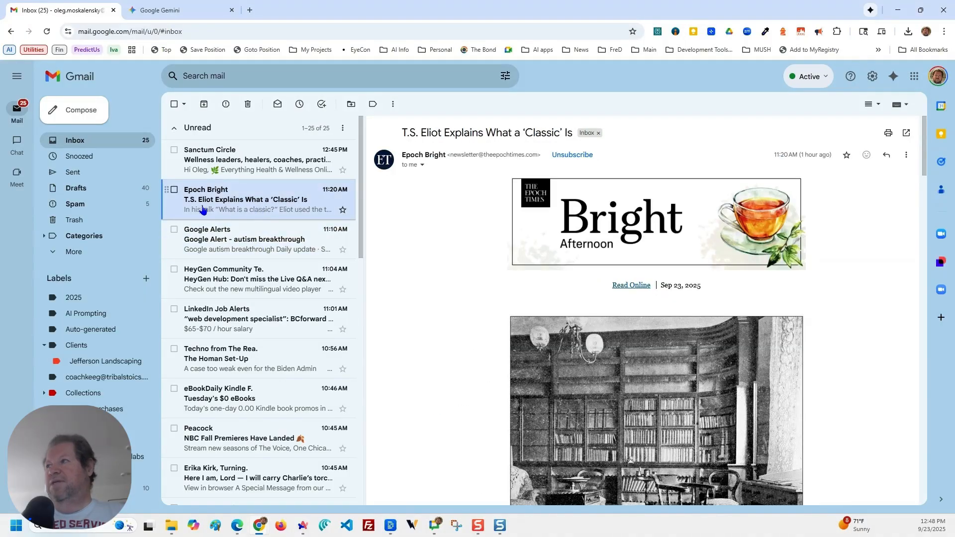
pyautogui.scroll(-4, 480, 323)
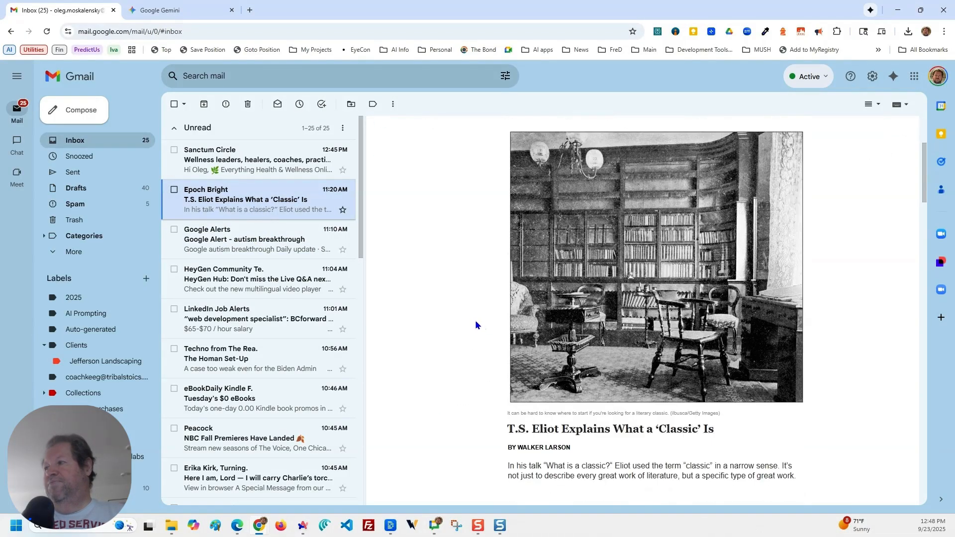
pyautogui.scroll(-3, 475, 324)
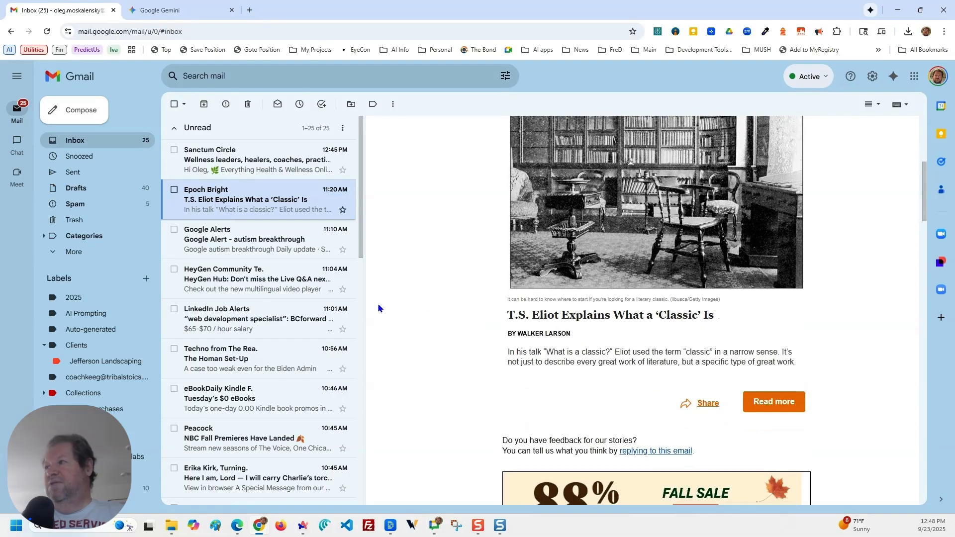
pyautogui.scroll(4, 460, 329)
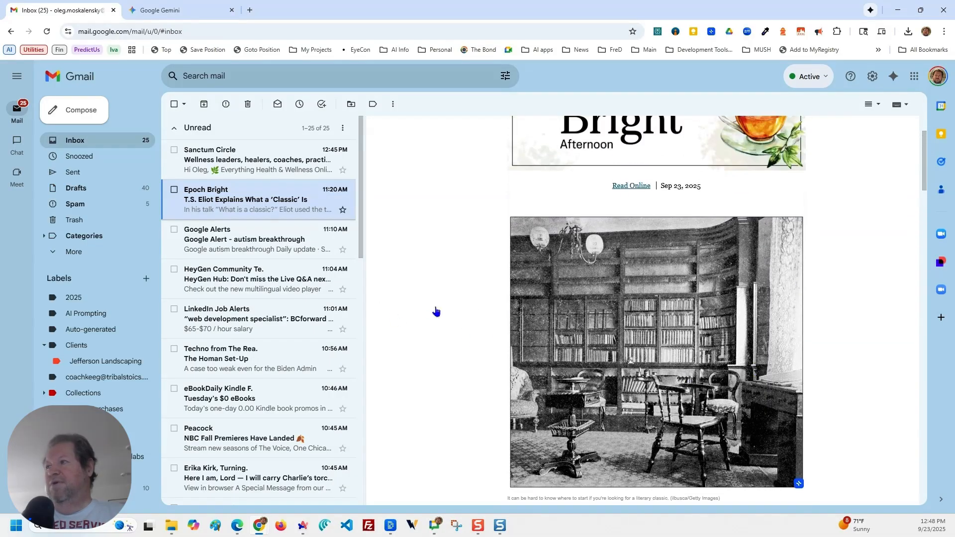
pyautogui.scroll(-1, 416, 299)
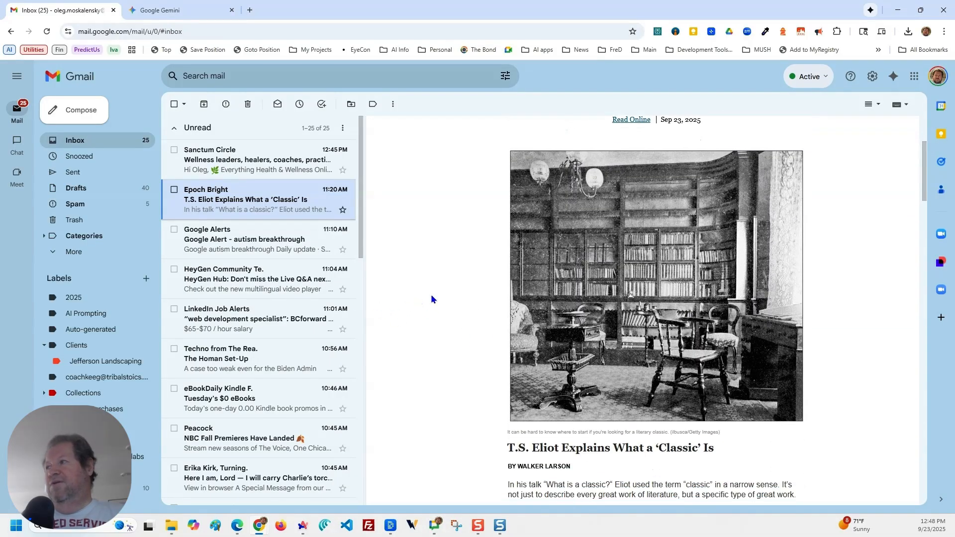
pyautogui.rightClick(648, 251)
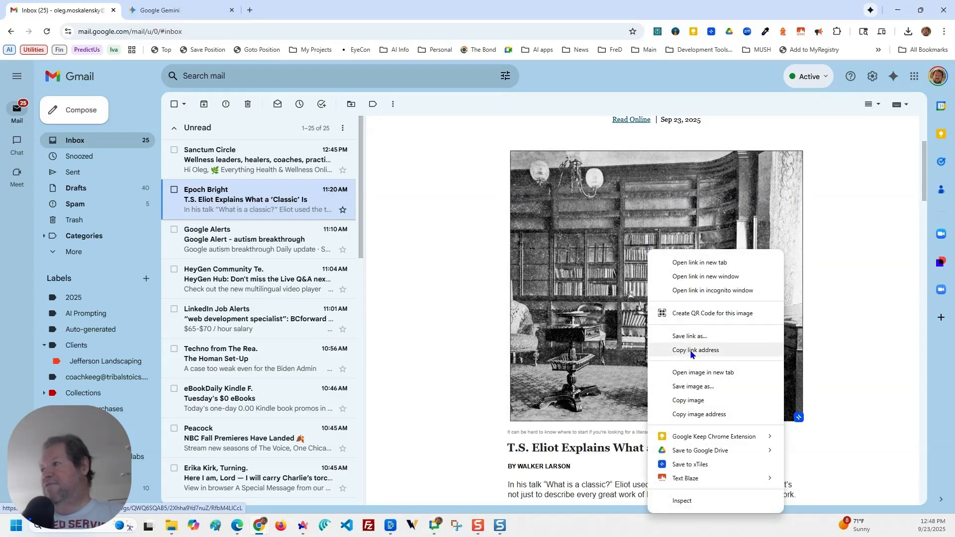
pyautogui.click(689, 386)
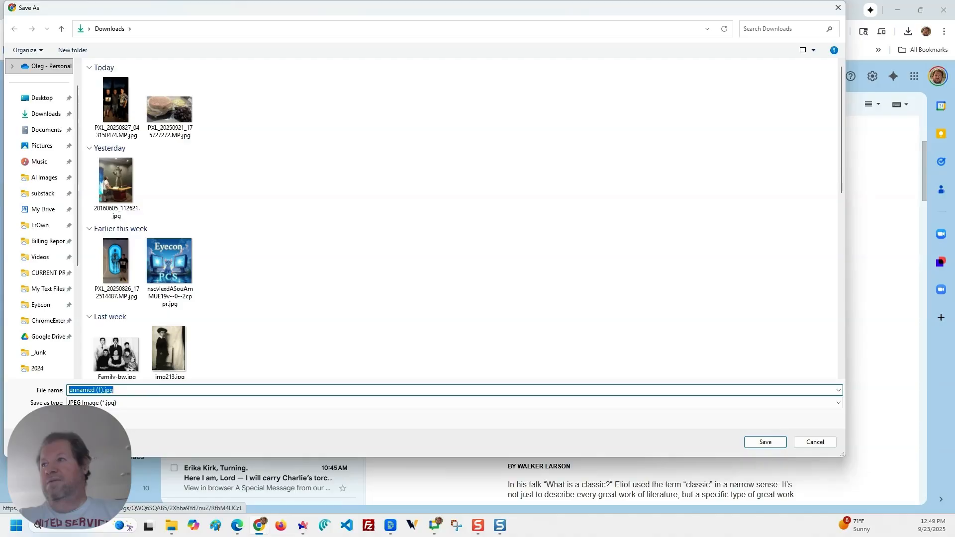
pyautogui.write('tselliott')
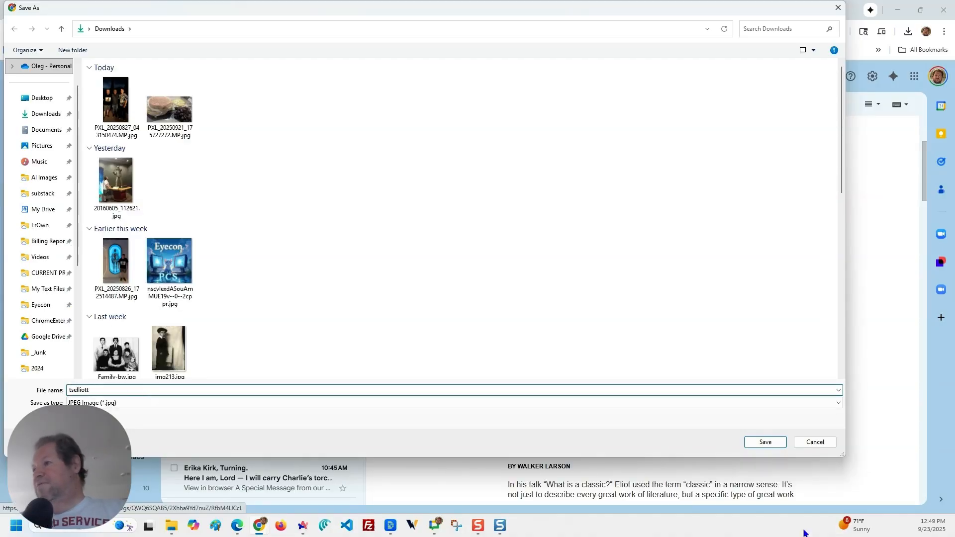
pyautogui.click(767, 443)
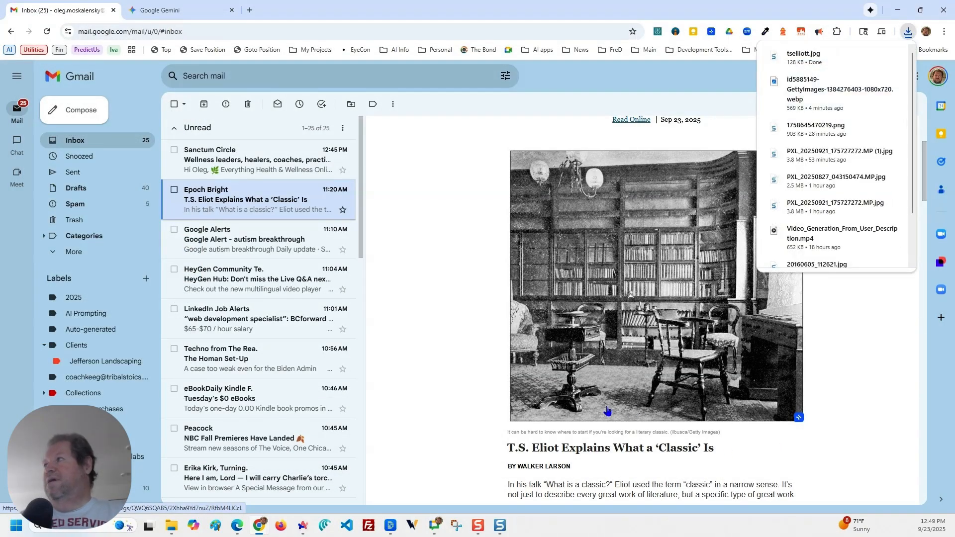
# Show the downloaded tselliott.jpg in its folder and move the folder window out of the way.
pyautogui.moveTo(873, 58)
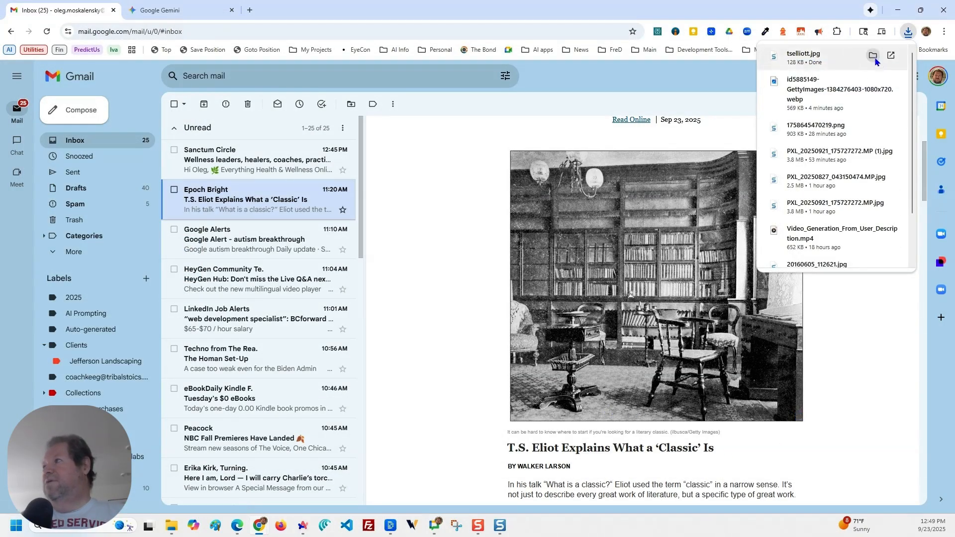
pyautogui.click(872, 56)
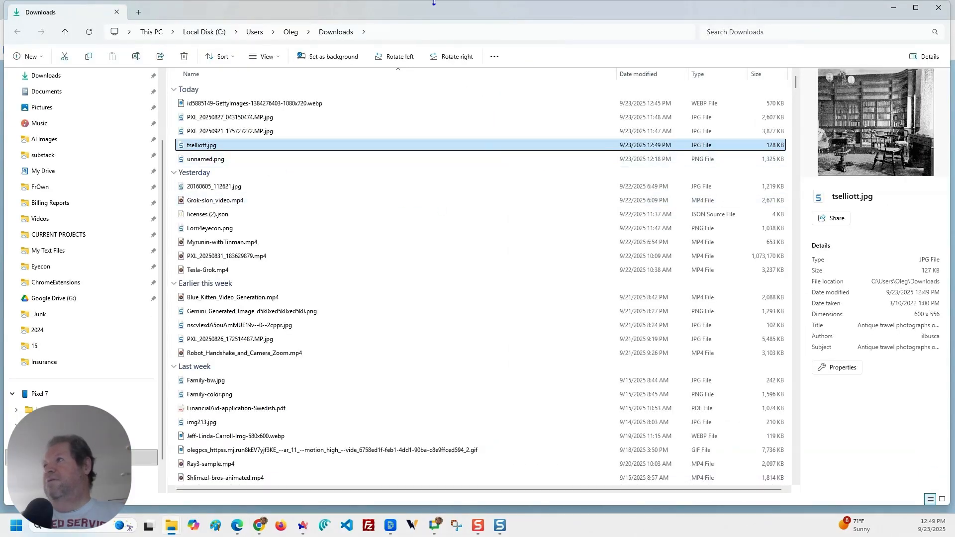
pyautogui.moveTo(422, 15); pyautogui.dragTo(0, 315)
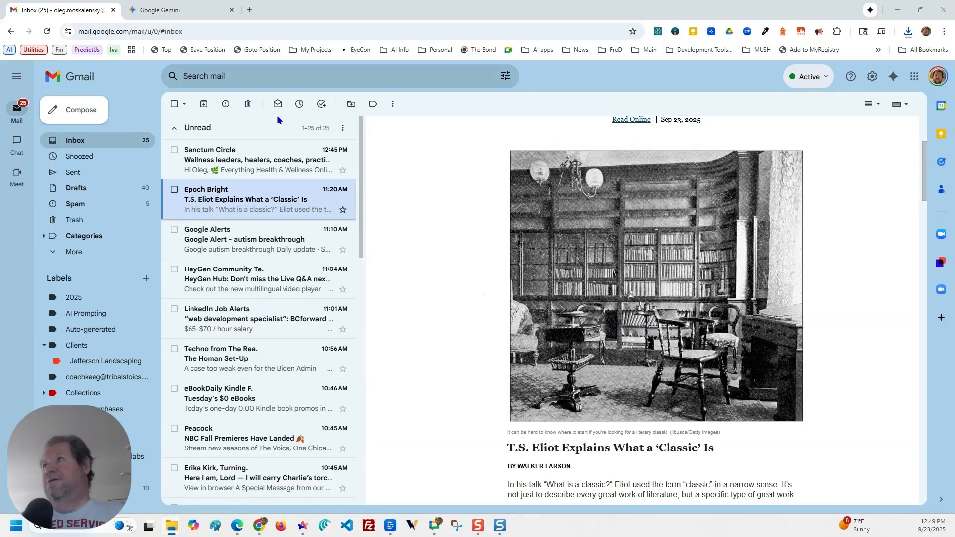
# Switch to Google Gemini and turn on the Create images tool for the new chat.
pyautogui.click(196, 18)
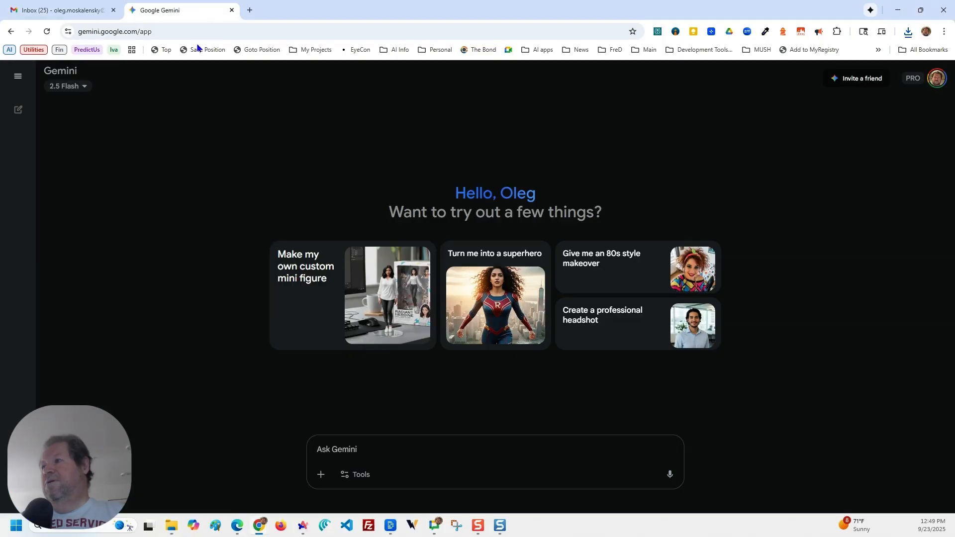
pyautogui.click(317, 478)
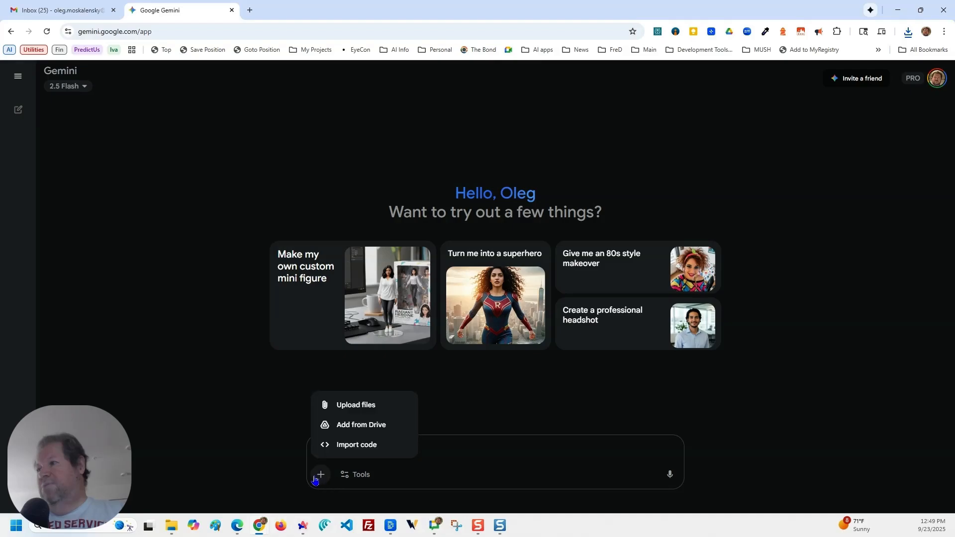
pyautogui.click(407, 474)
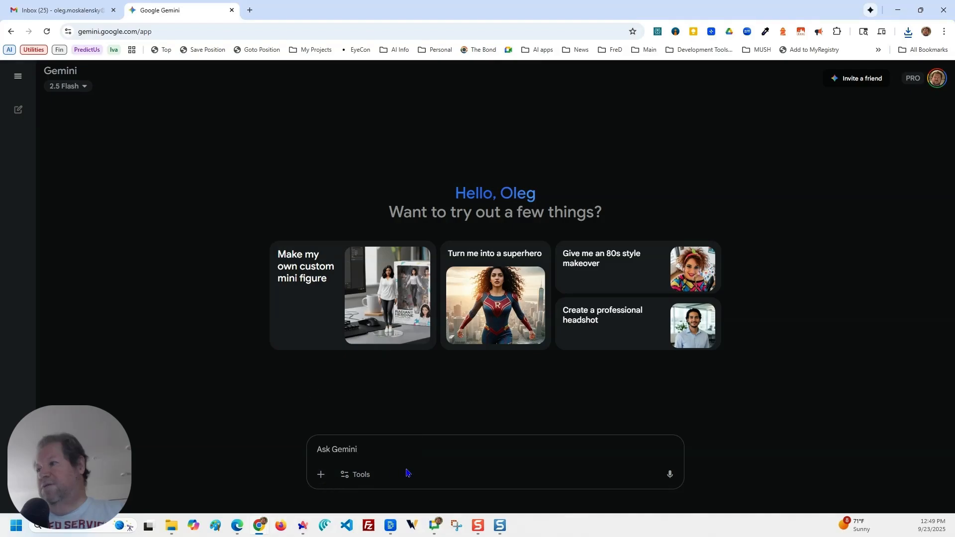
pyautogui.click(359, 478)
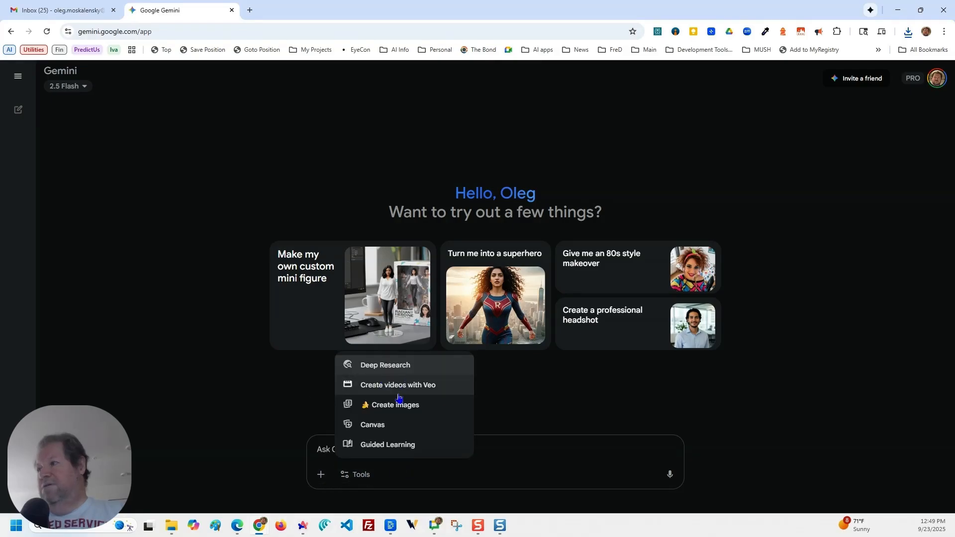
pyautogui.click(392, 408)
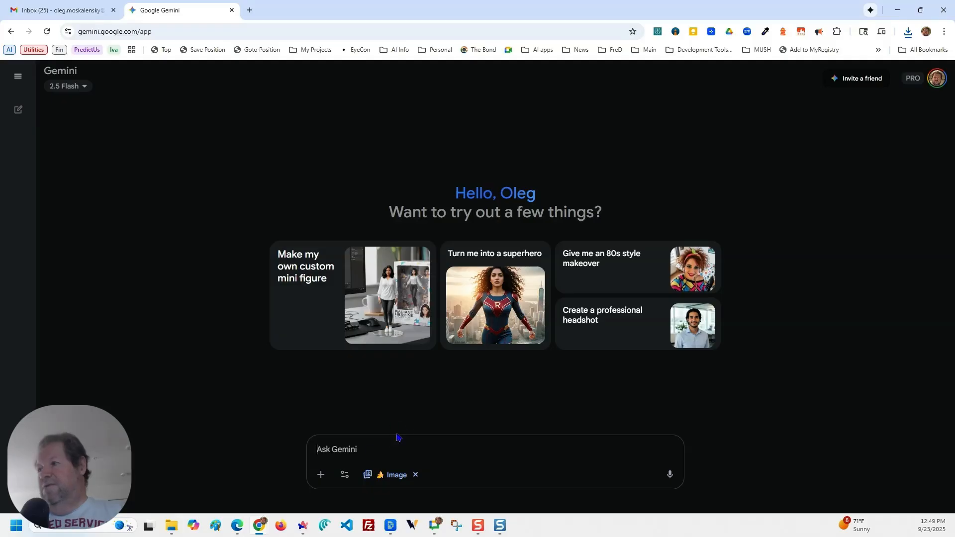
# Upload tselliott.jpg from the Downloads folder to the chat prompt.
pyautogui.click(320, 479)
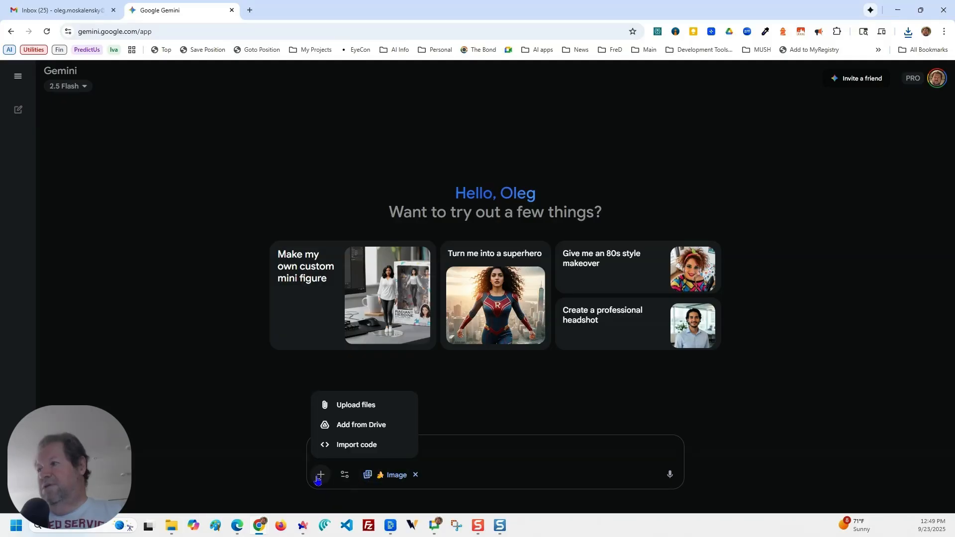
pyautogui.click(361, 409)
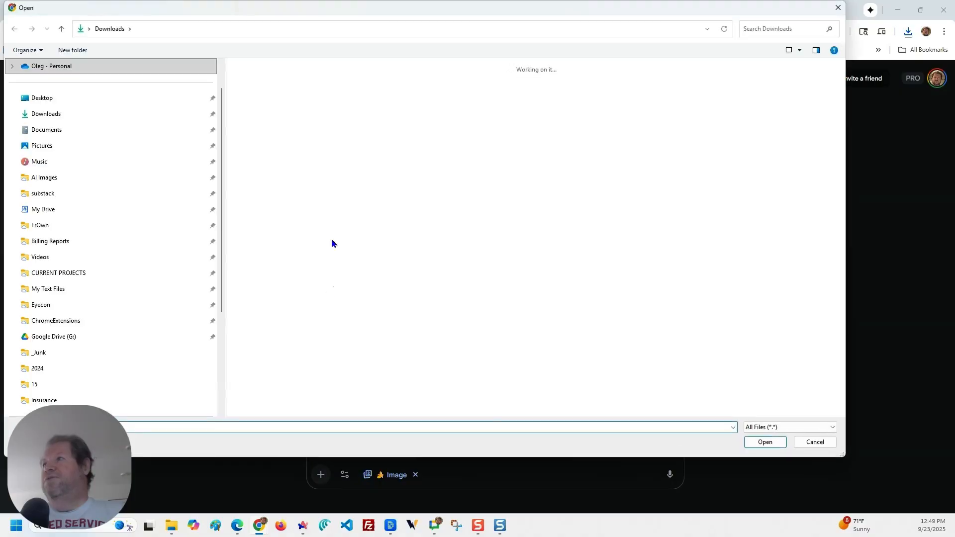
pyautogui.click(260, 101)
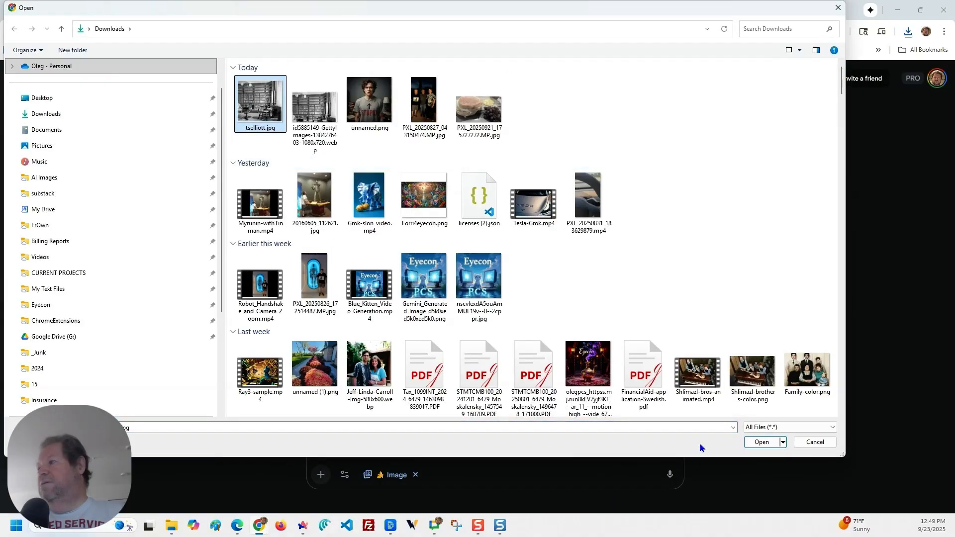
pyautogui.click(752, 444)
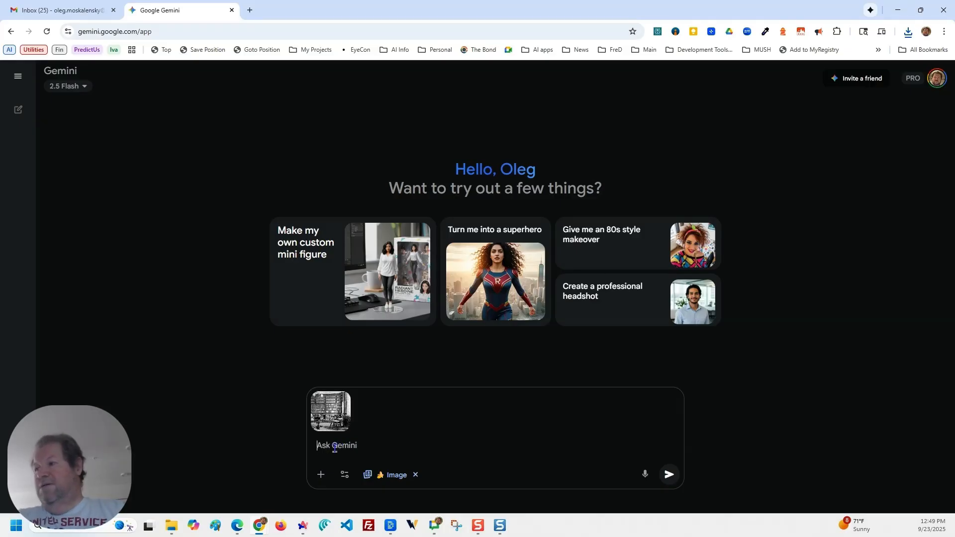
# Submit the prompt "Colorize this photo to make it look much nicer, cleaner and full of color.".
pyautogui.write('Coloriz')
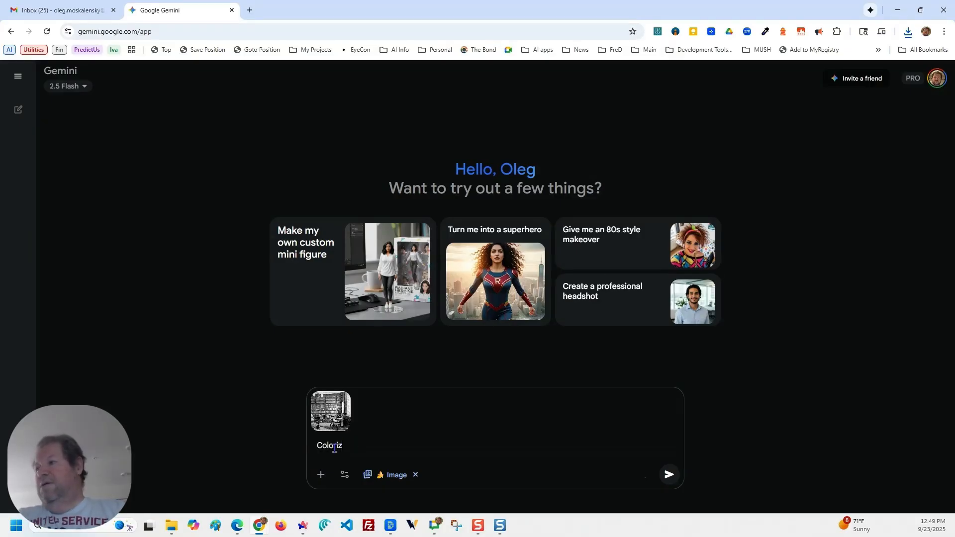
pyautogui.write('e this pho')
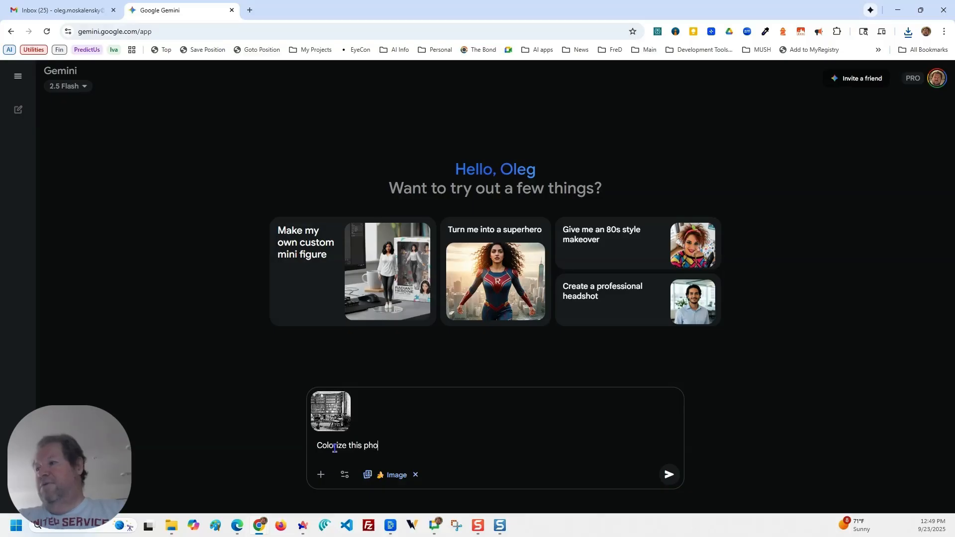
pyautogui.write('to to make it')
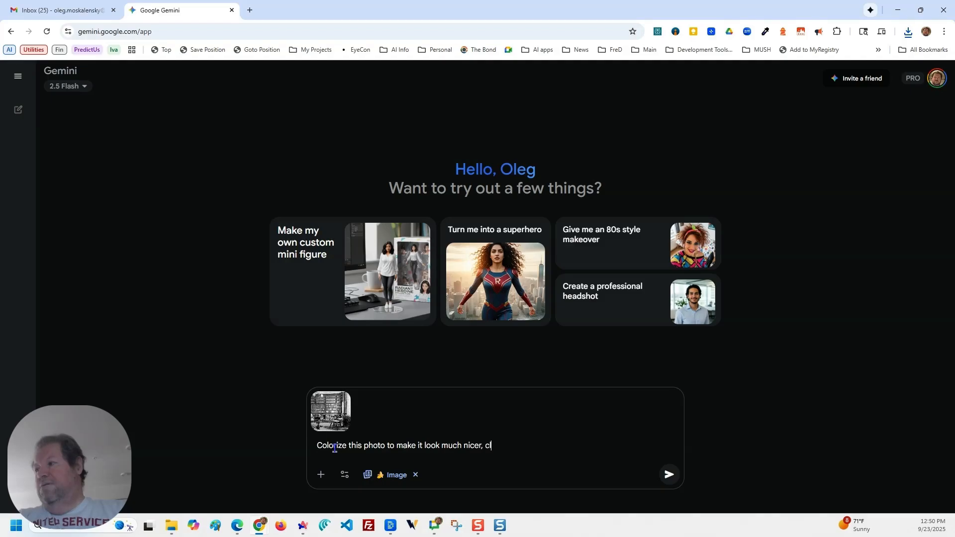
pyautogui.write('look much nicer, cleaner and full of color.')
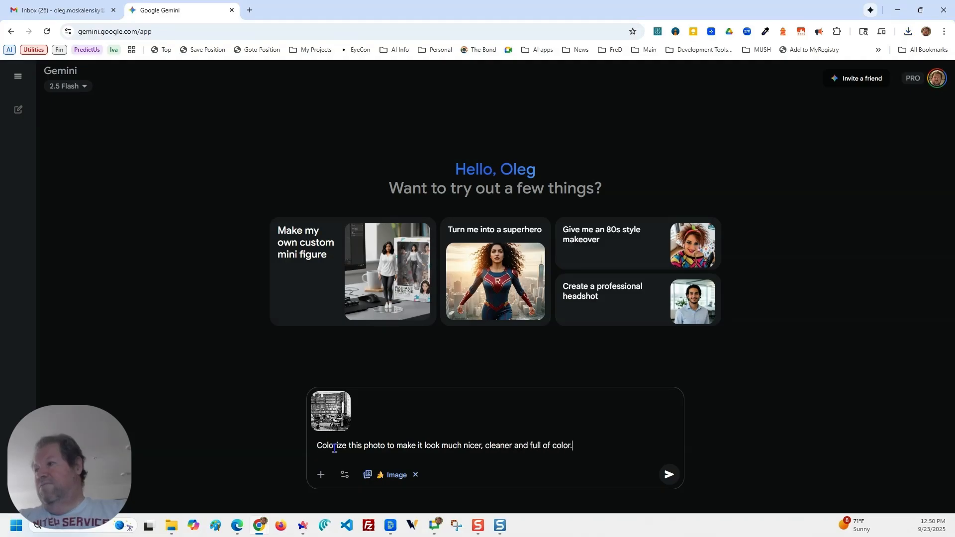
pyautogui.press('Return')
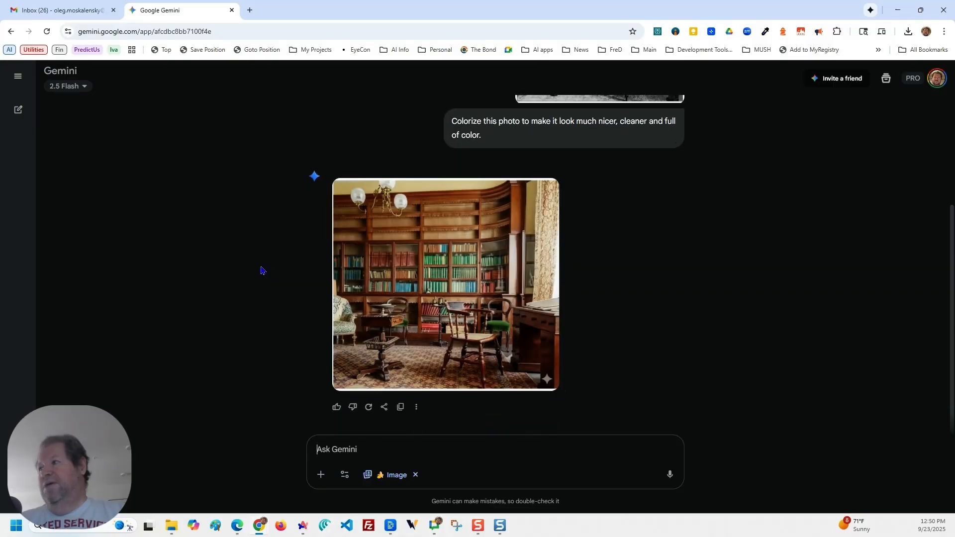
# Compare the original black-and-white photo with the colorized version at full size, and return to the chat.
pyautogui.scroll(3, 708, 342)
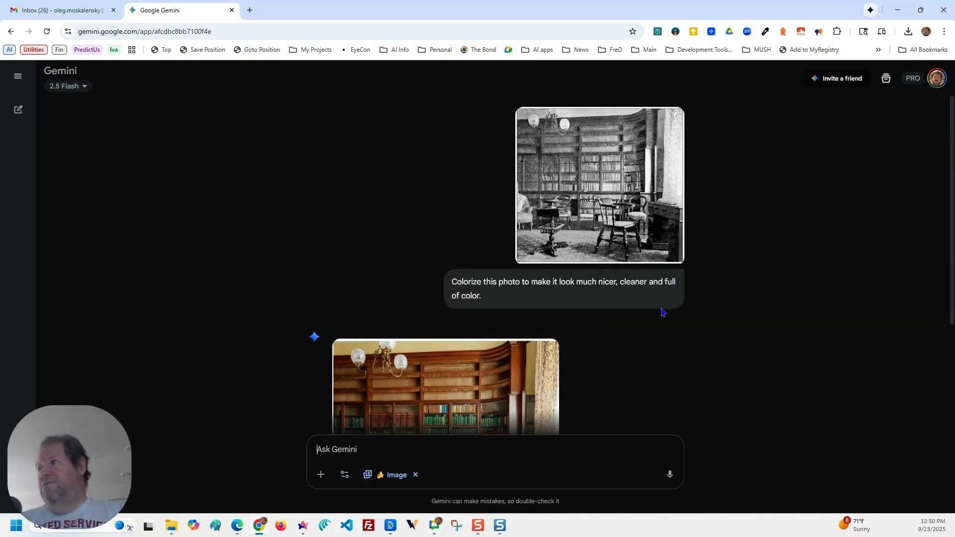
pyautogui.click(627, 229)
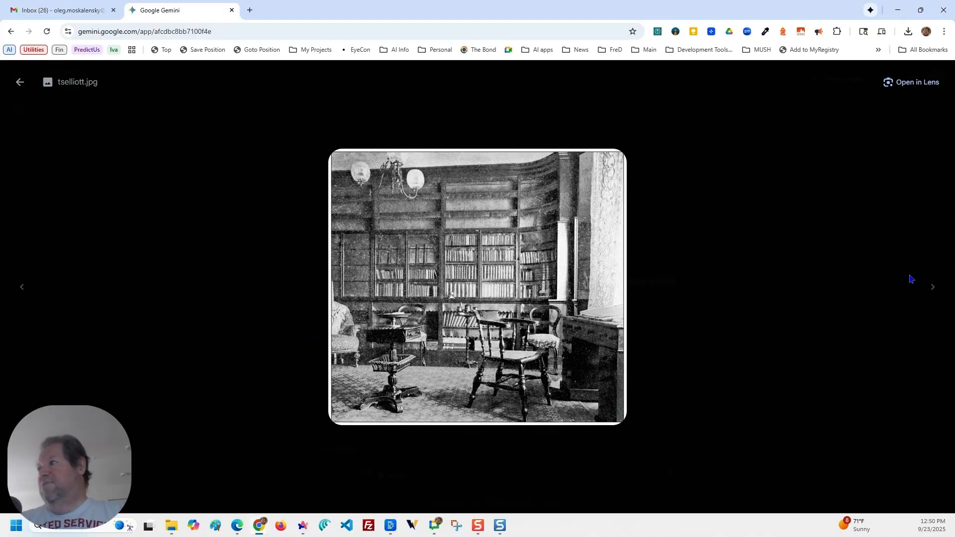
pyautogui.click(934, 288)
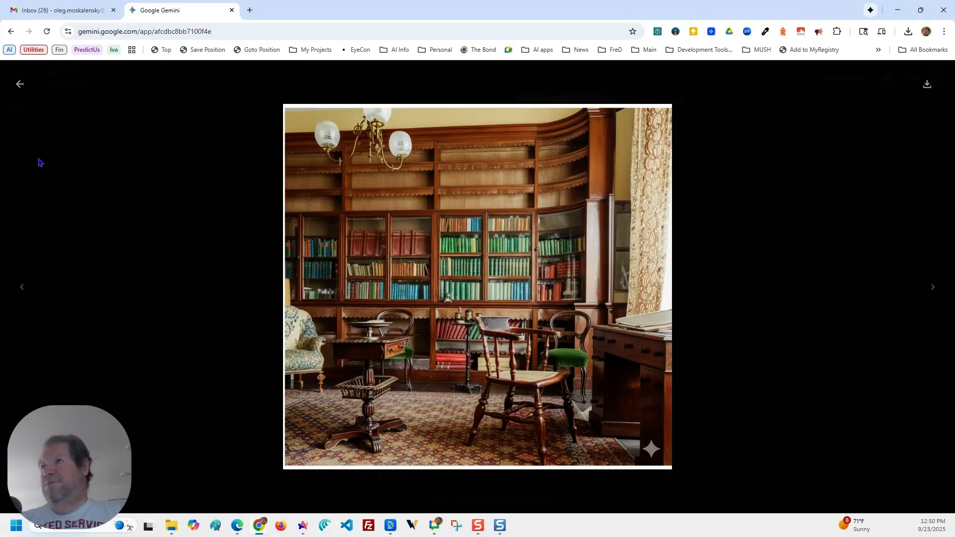
pyautogui.click(20, 84)
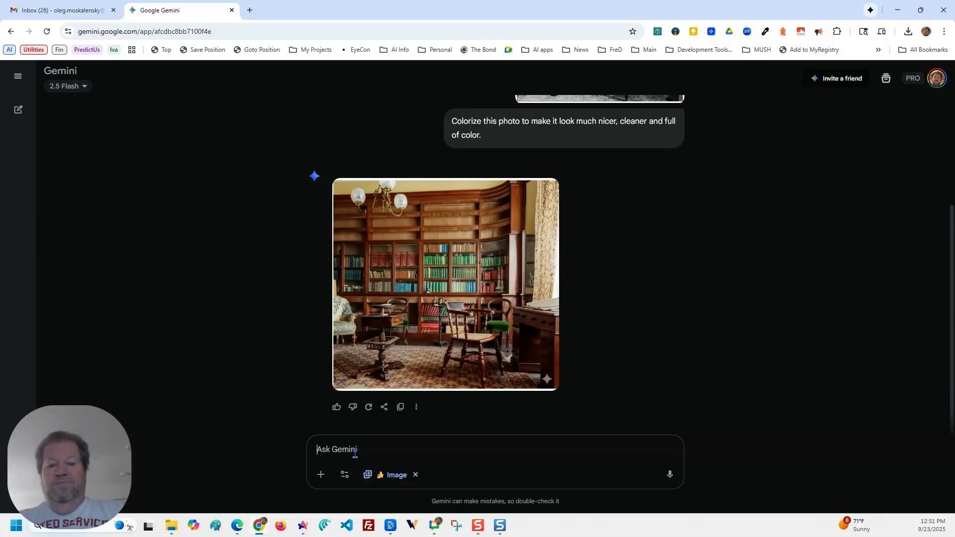
# Submit the follow-up prompt "add an image of TS Elliott sitting at this desk and looking like he's writing something".
pyautogui.write('add an image')
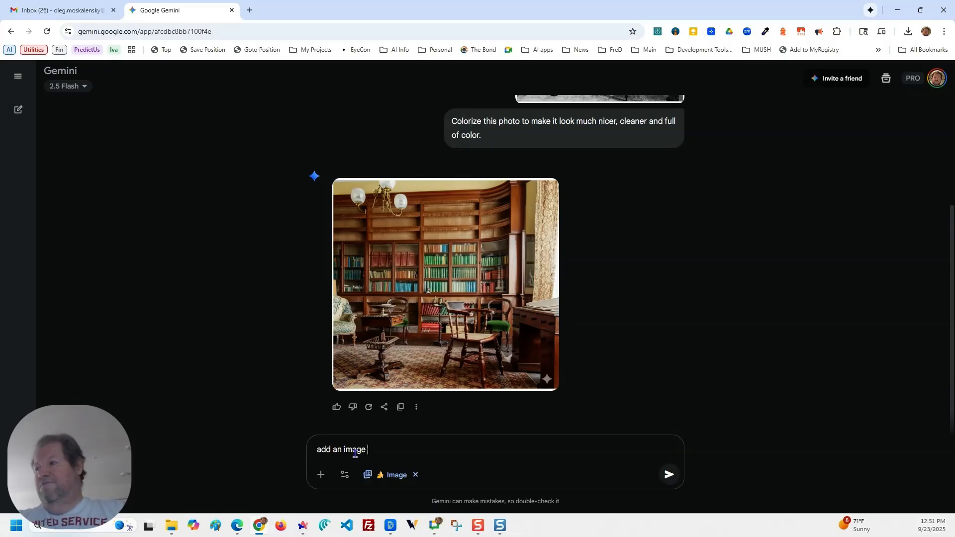
pyautogui.write(' of TS Elliott sitting')
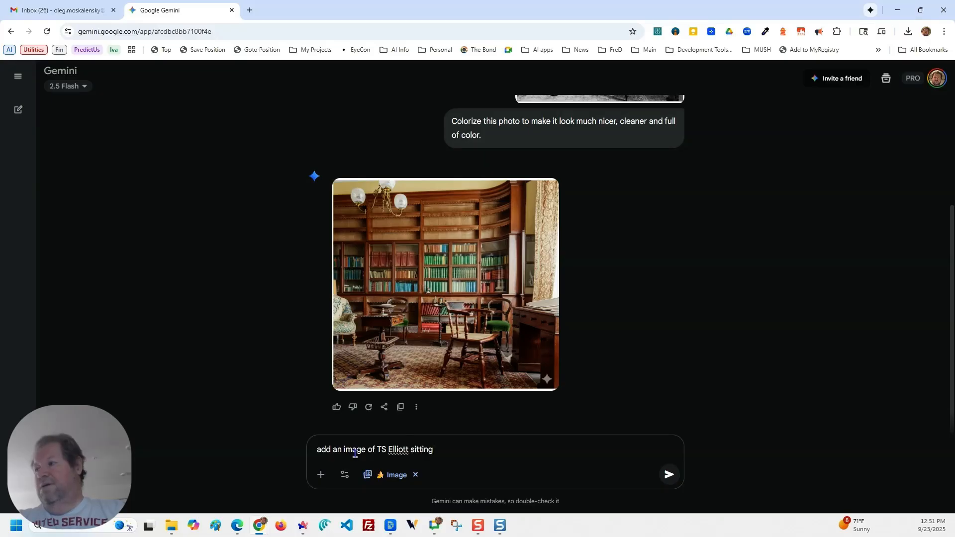
pyautogui.write(" at this desk and looking like he's w")
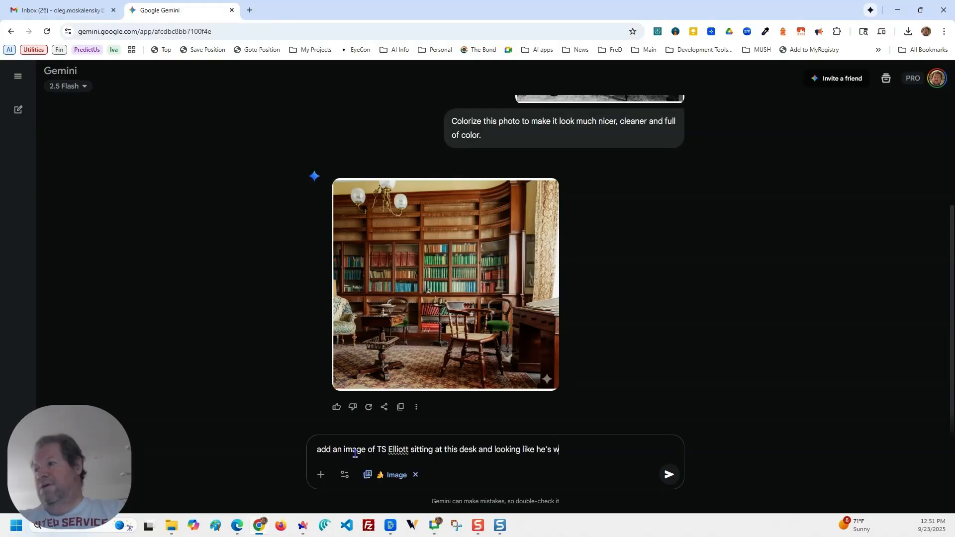
pyautogui.write('riting something')
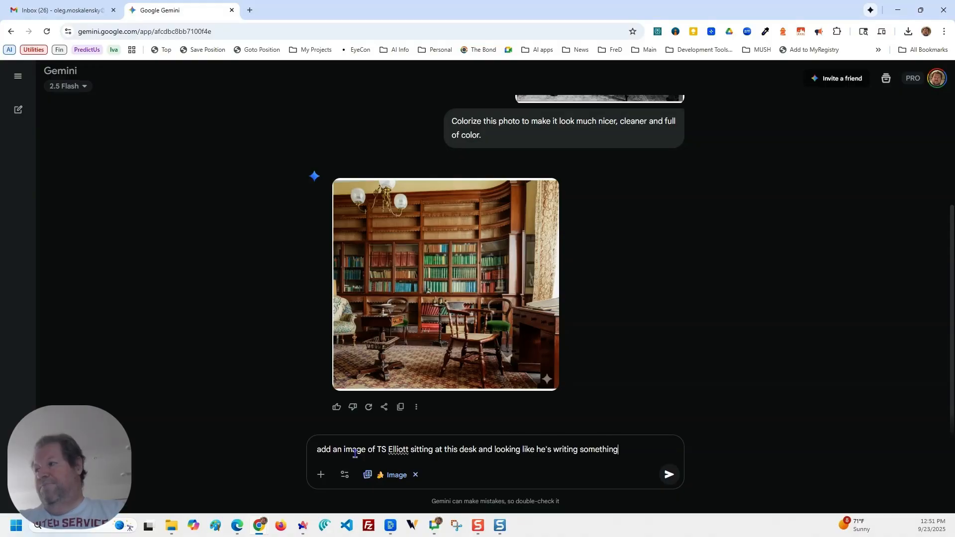
pyautogui.press('Return')
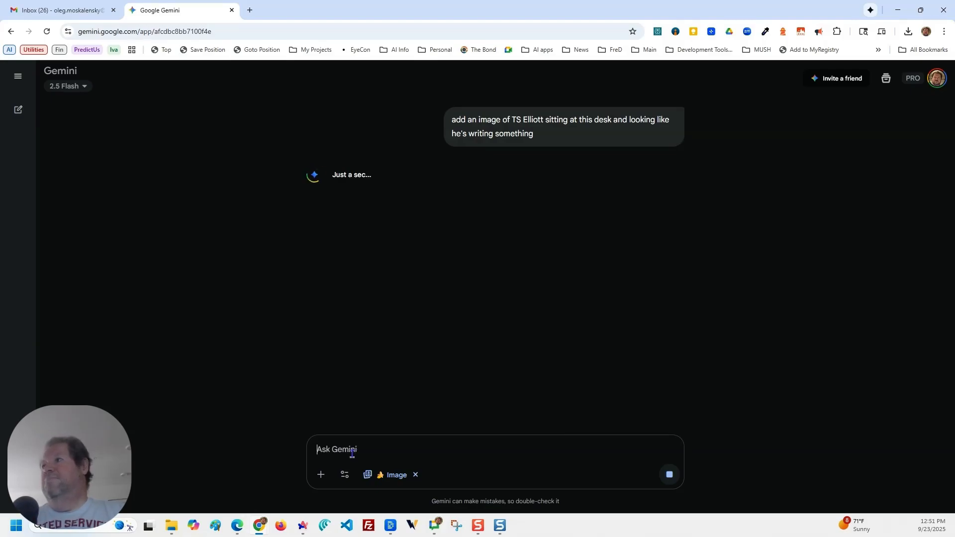
# Open the generated image of the man writing at the desk at full size and save it to Downloads as tselliott-color.
pyautogui.moveTo(390, 529)
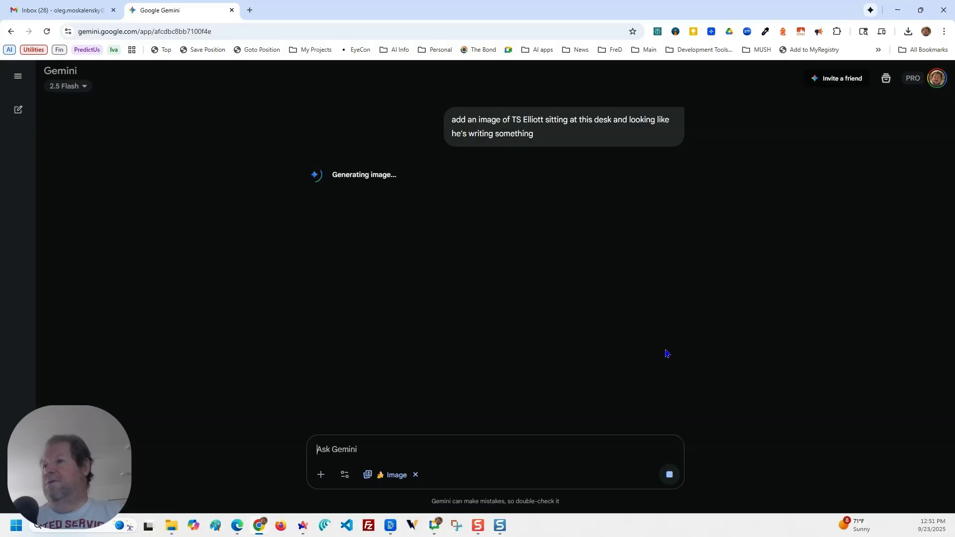
pyautogui.click(538, 310)
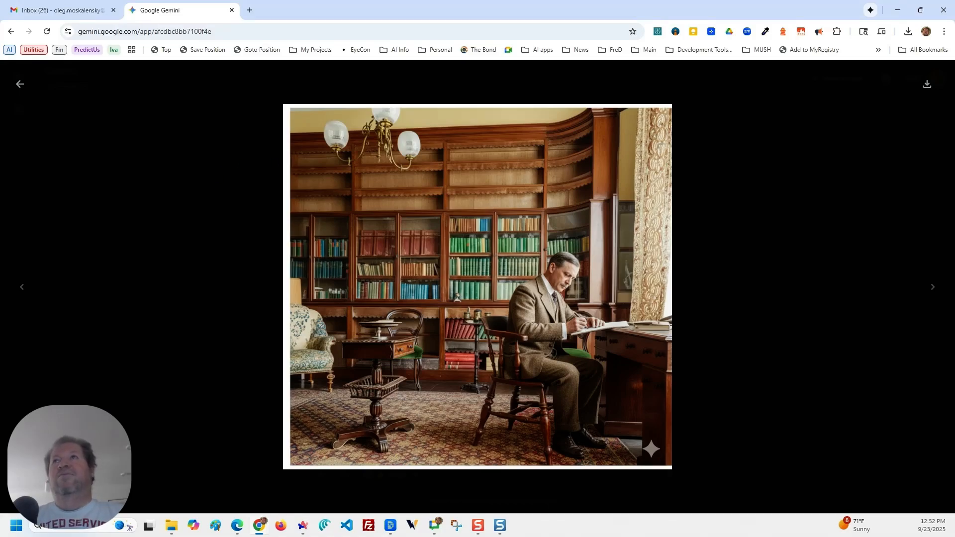
pyautogui.rightClick(543, 261)
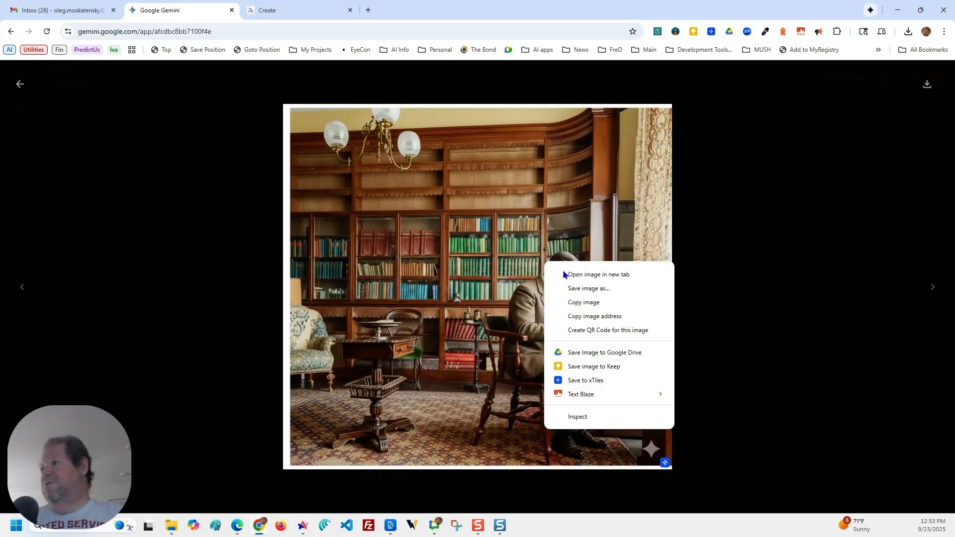
pyautogui.click(590, 297)
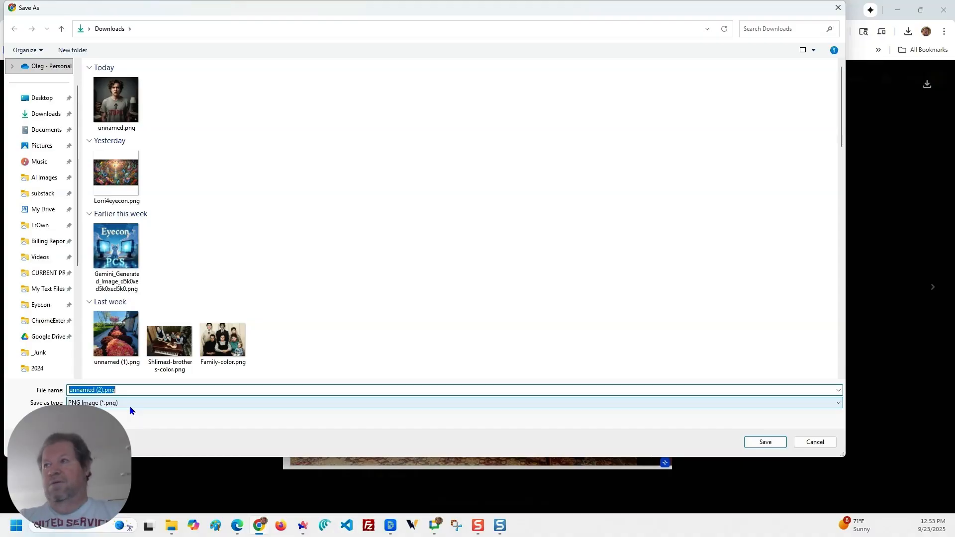
pyautogui.write('tselliot')
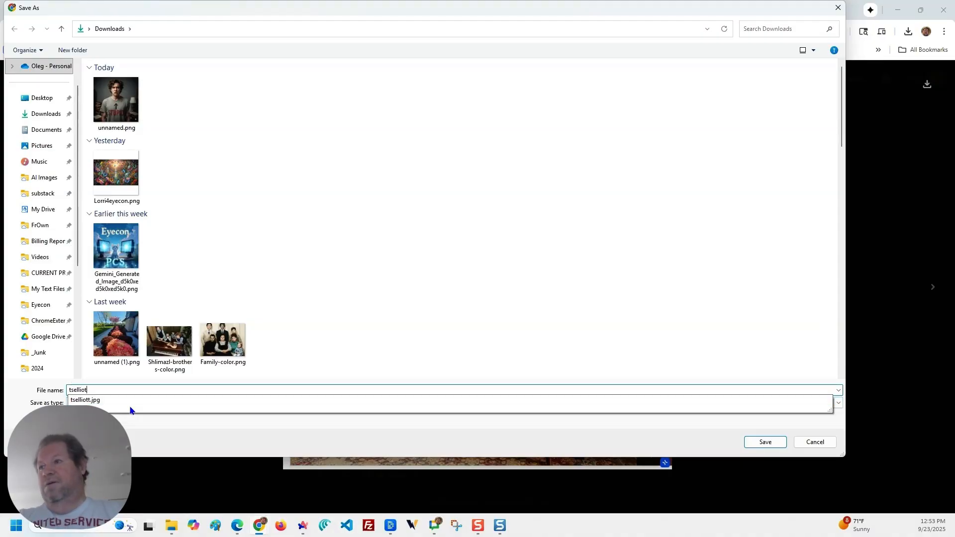
pyautogui.write('-color')
pyautogui.press('Return')
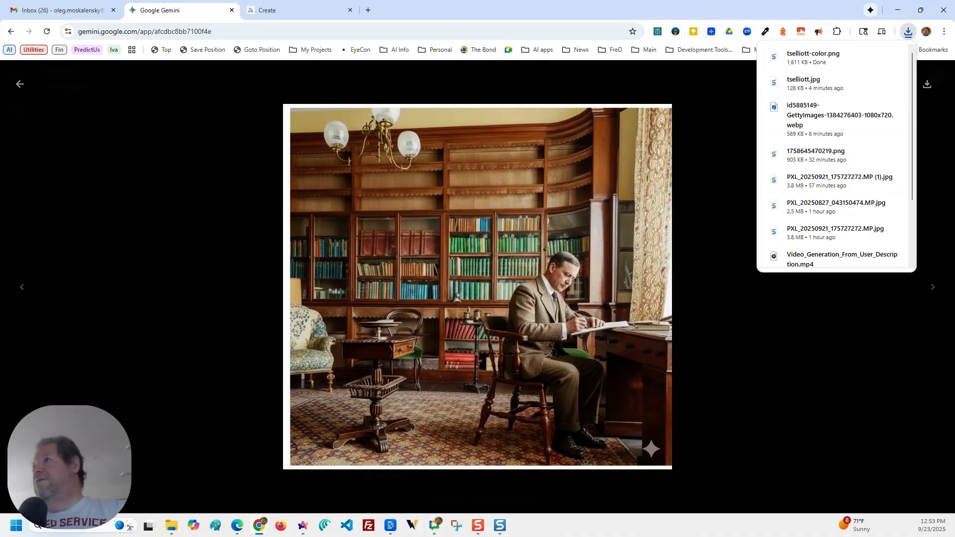
# Switch to Midjourney, add the saved tselliott-color.png as the video's starting frame, and set the motion to Low.
pyautogui.click(291, 12)
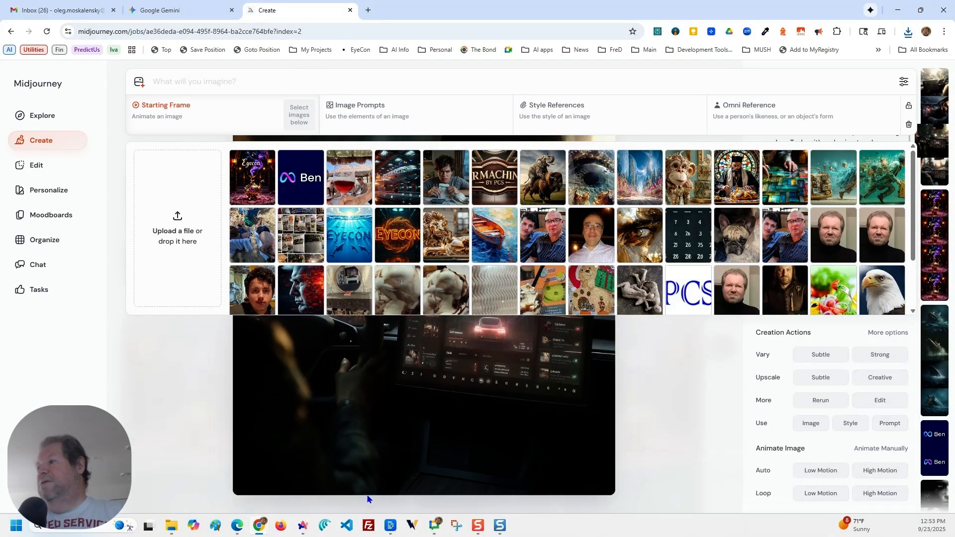
pyautogui.moveTo(307, 137); pyautogui.dragTo(291, 130)
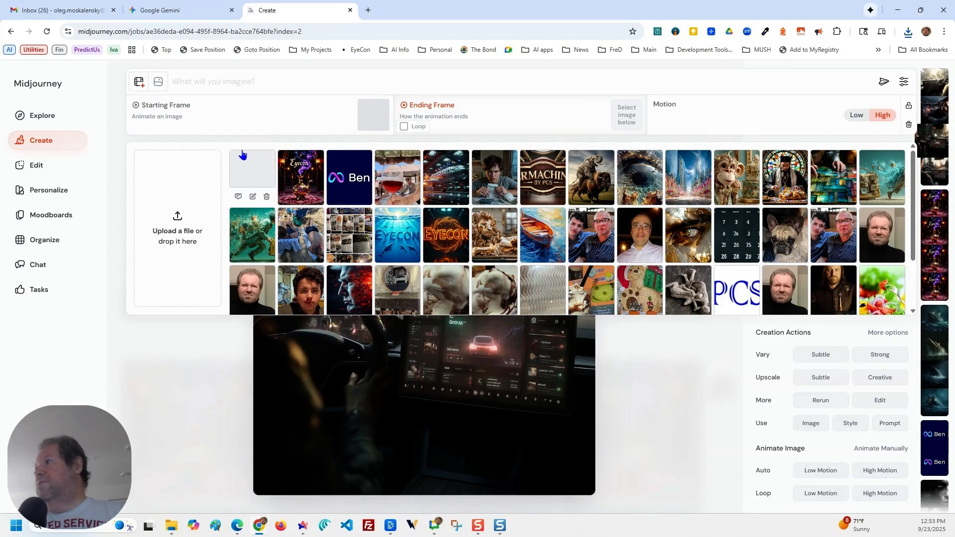
pyautogui.click(857, 118)
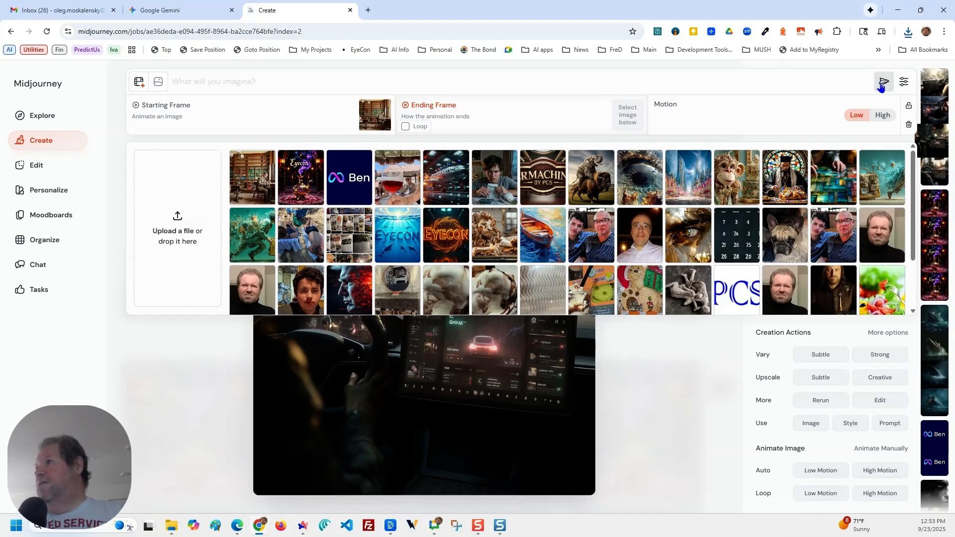
# Submit the video prompt "the man is carefully writing something down, while thoughtfully moving his head".
pyautogui.click(218, 86)
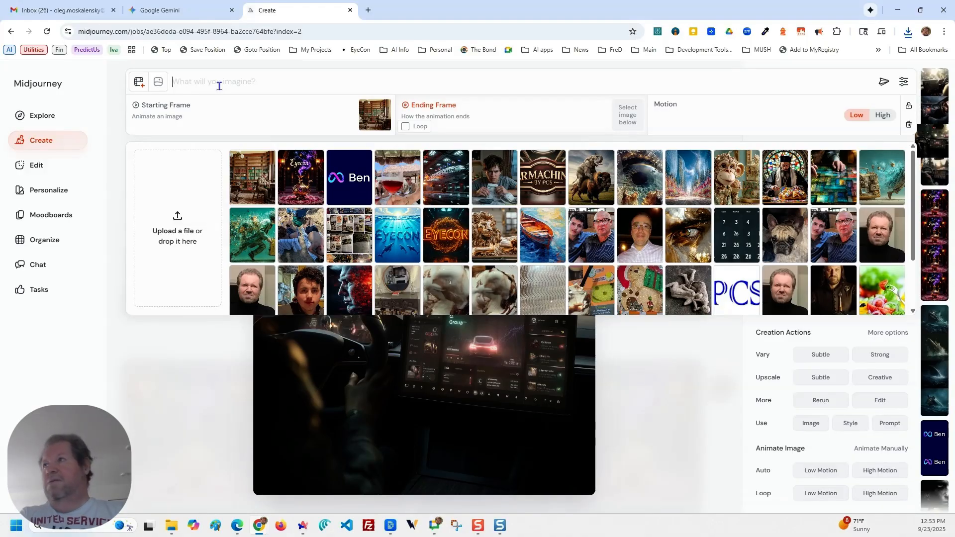
pyautogui.write('the man is ')
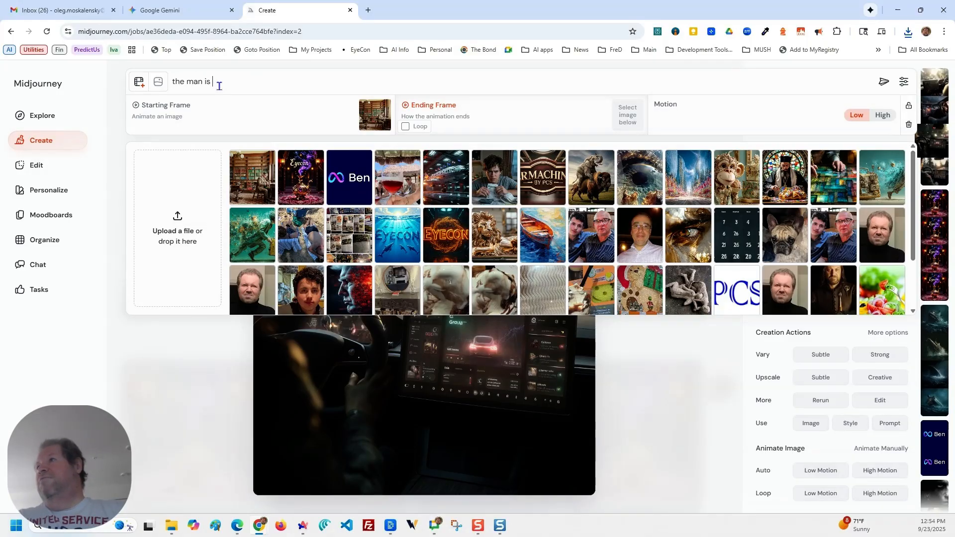
pyautogui.write('carefully ')
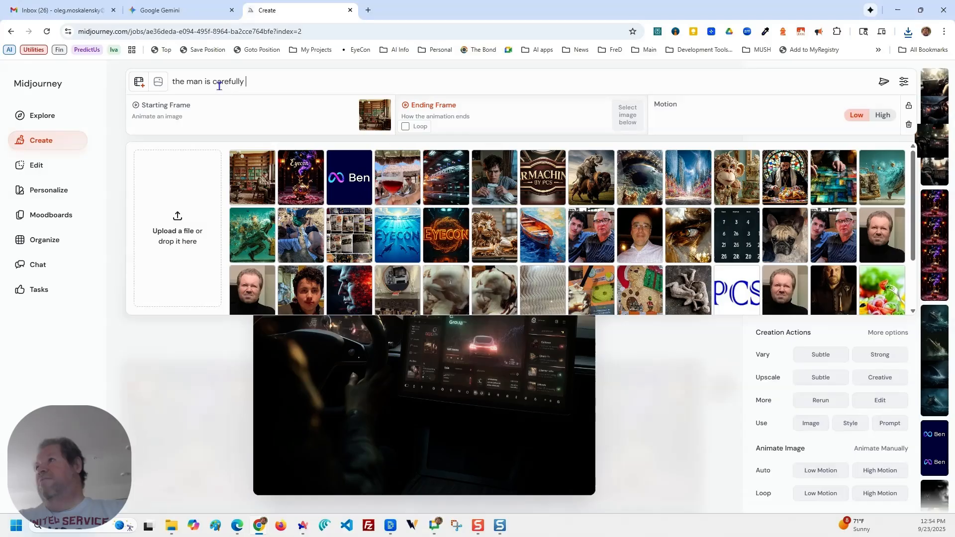
pyautogui.write('writing some')
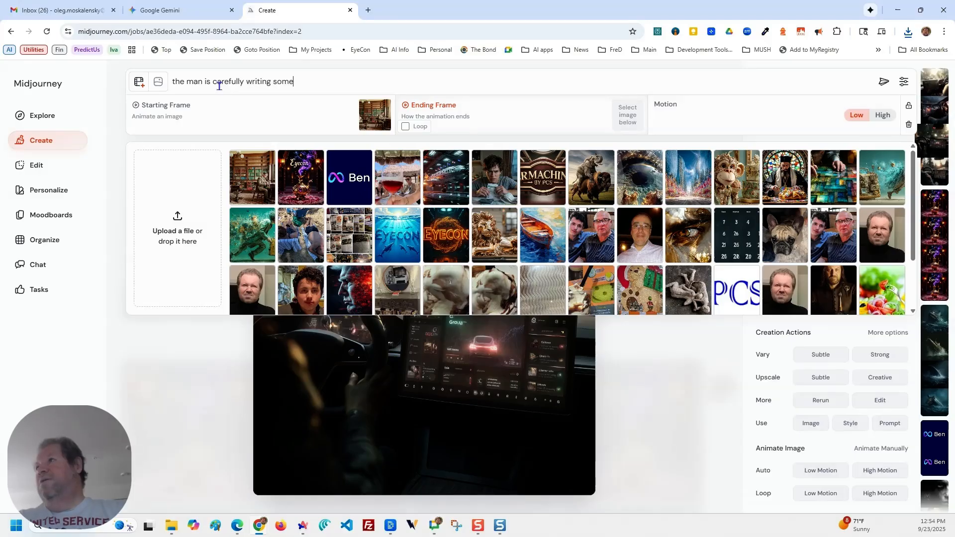
pyautogui.write('thing down, while thoughtful')
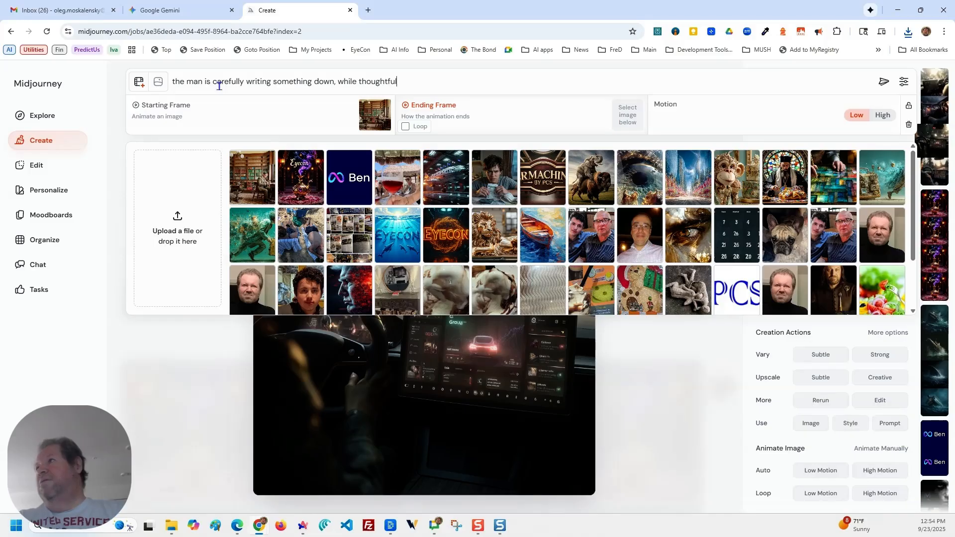
pyautogui.write('ly moving h')
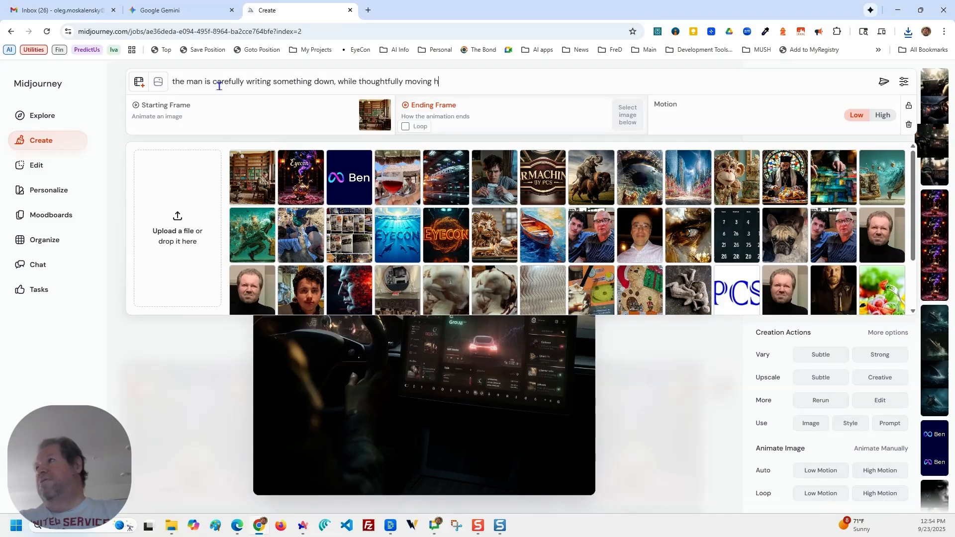
pyautogui.write('is head')
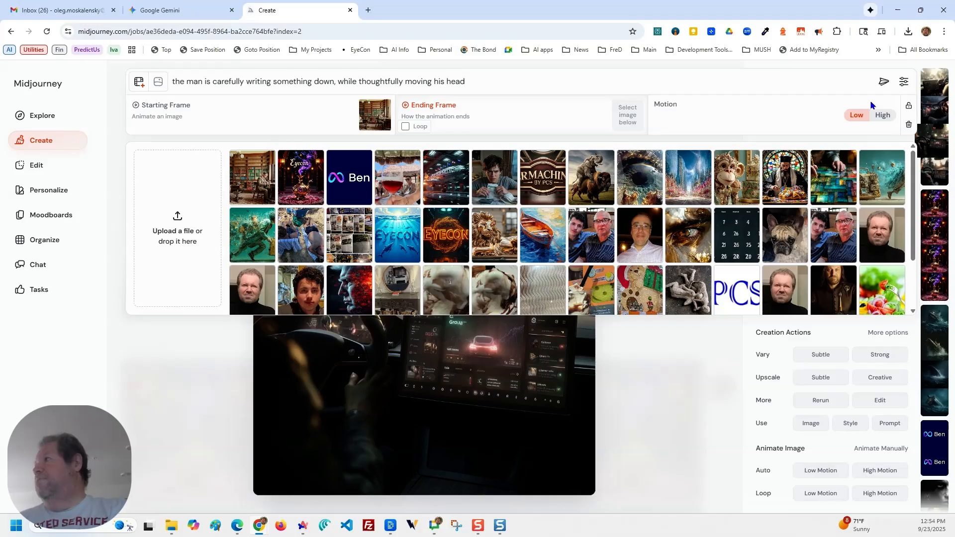
pyautogui.click(881, 82)
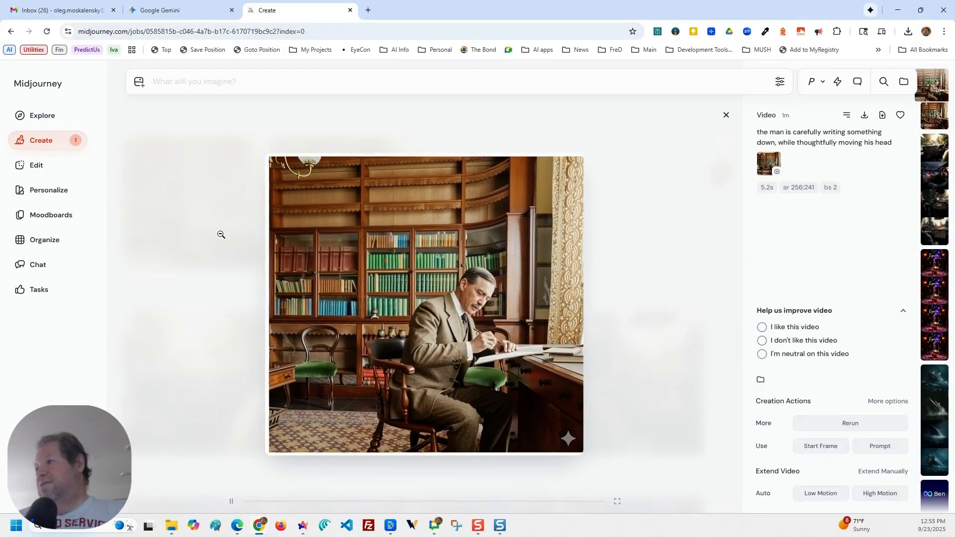
# View the second generated video and compare it with the original black-and-white photo in Gemini, returning to the video in Midjourney.
pyautogui.click(928, 112)
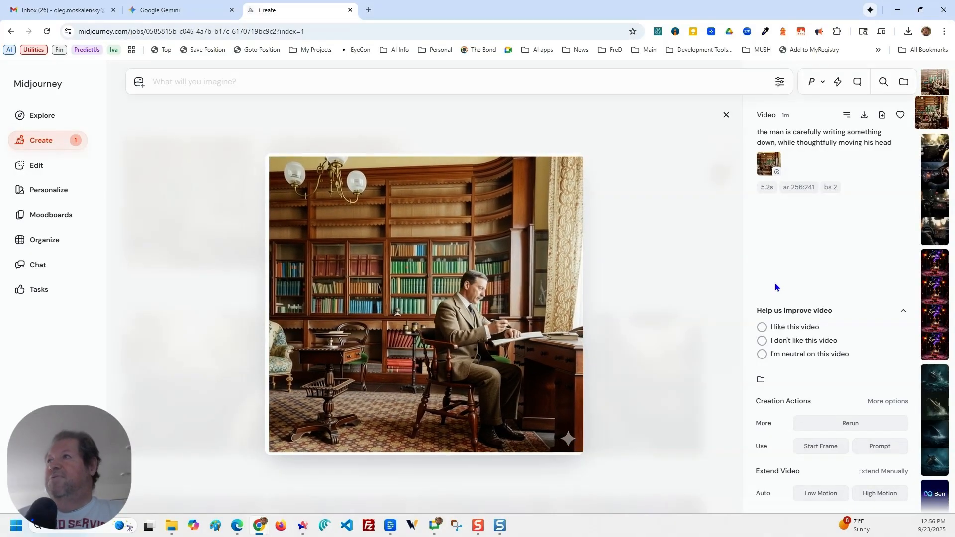
pyautogui.click(198, 11)
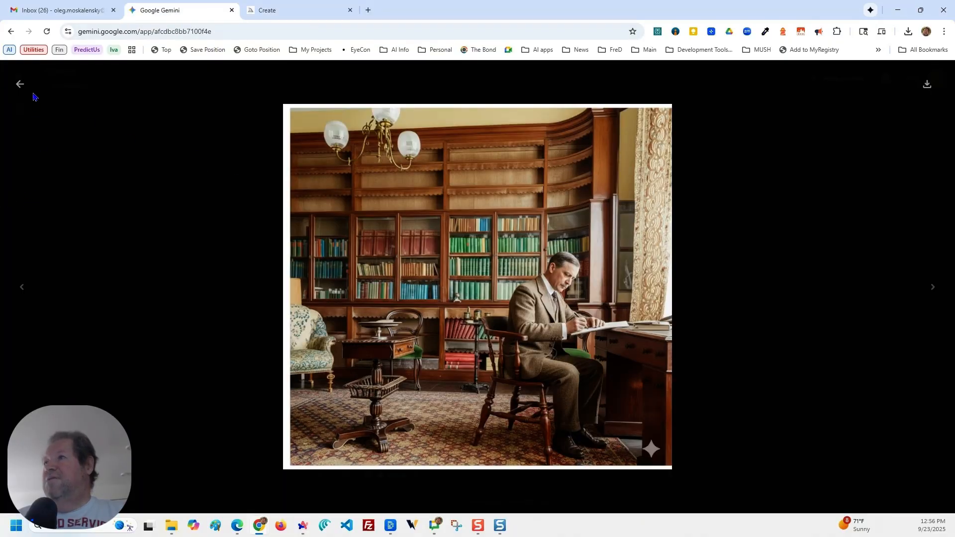
pyautogui.click(20, 85)
pyautogui.scroll(10, 208, 256)
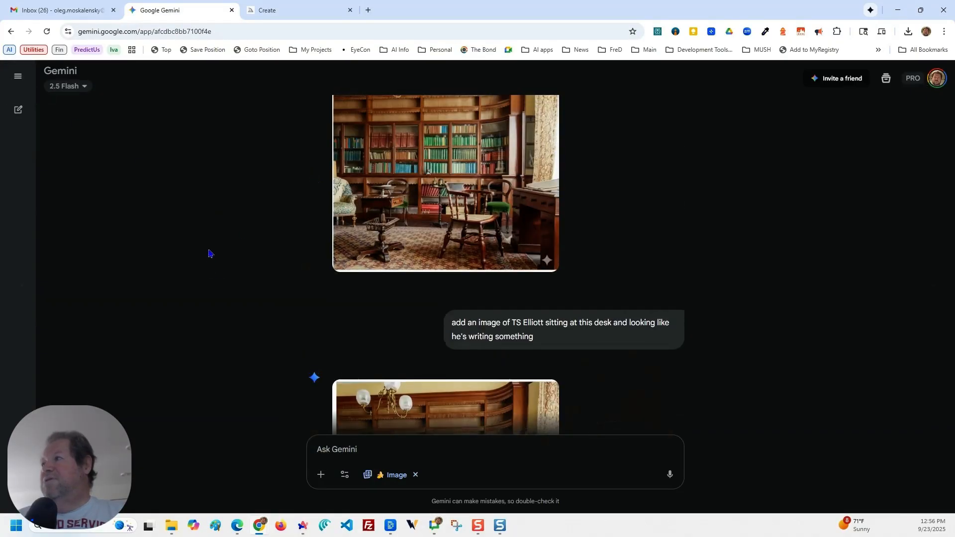
pyautogui.click(567, 186)
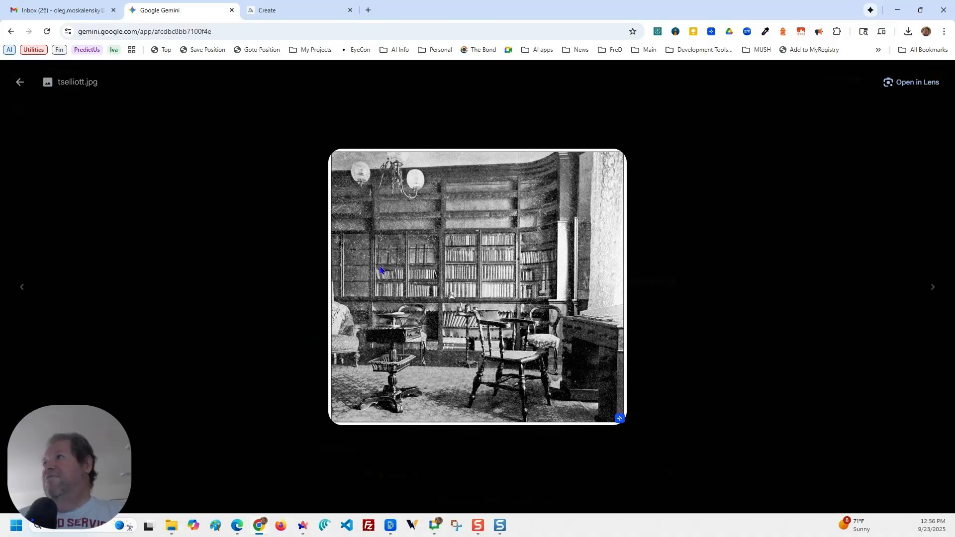
pyautogui.click(293, 13)
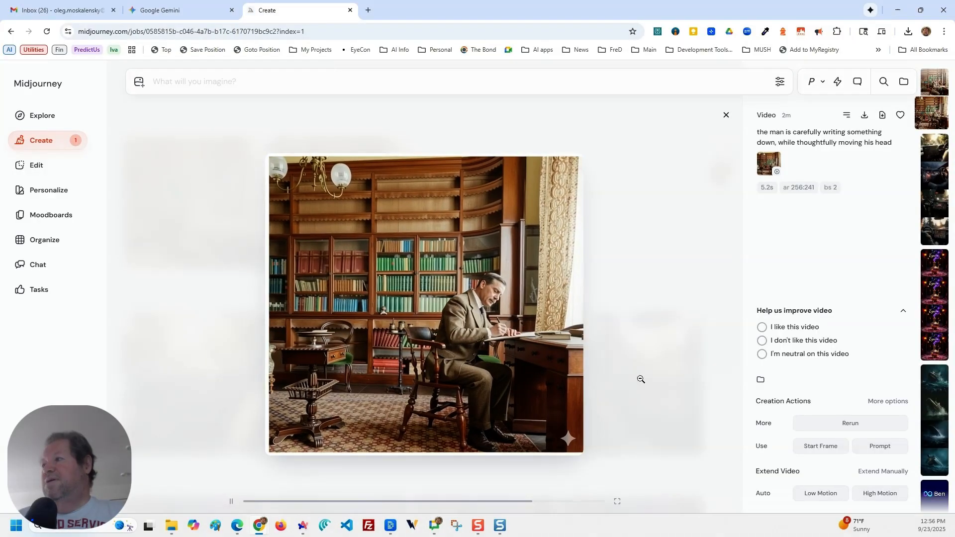